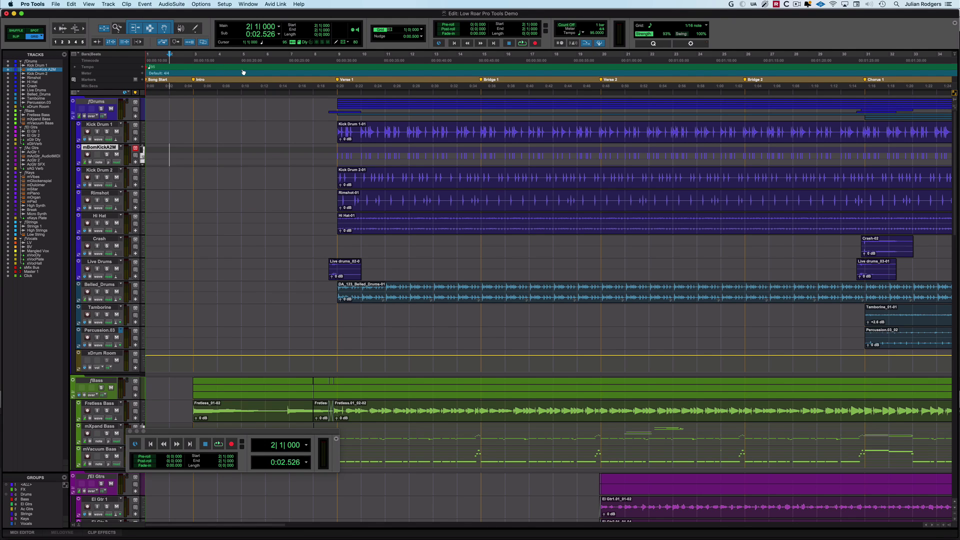
- Drag the Song Start marker left in the Tempo ruler so bars and tick-based clips shift earlier
{"action": "scroll", "coordinate": [243, 73], "scroll_direction": "left", "scroll_amount": 4}
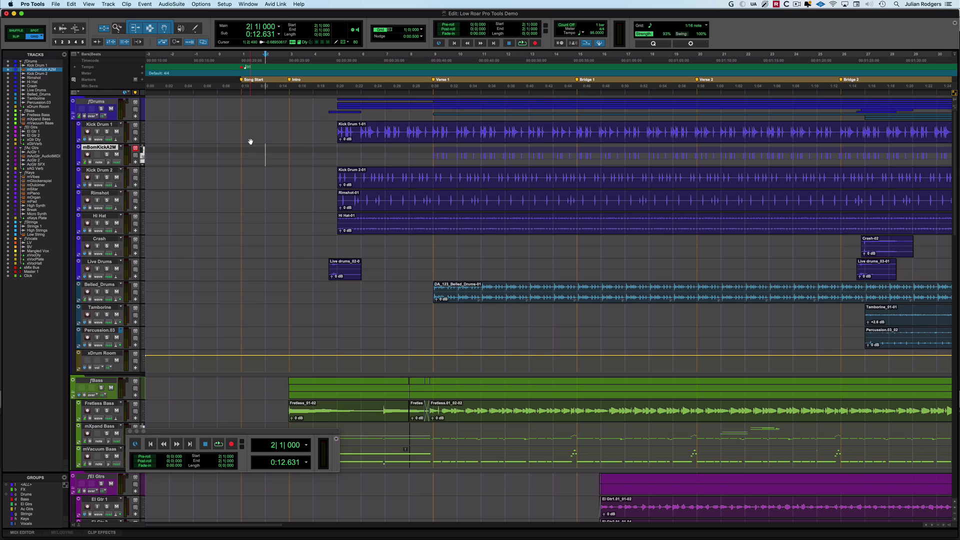
{"action": "mouse_move", "coordinate": [233, 68]}
{"action": "left_mouse_down"}
{"action": "mouse_move", "coordinate": [192, 69]}
{"action": "mouse_move", "coordinate": [269, 70]}
{"action": "mouse_move", "coordinate": [145, 67]}
{"action": "left_mouse_up"}
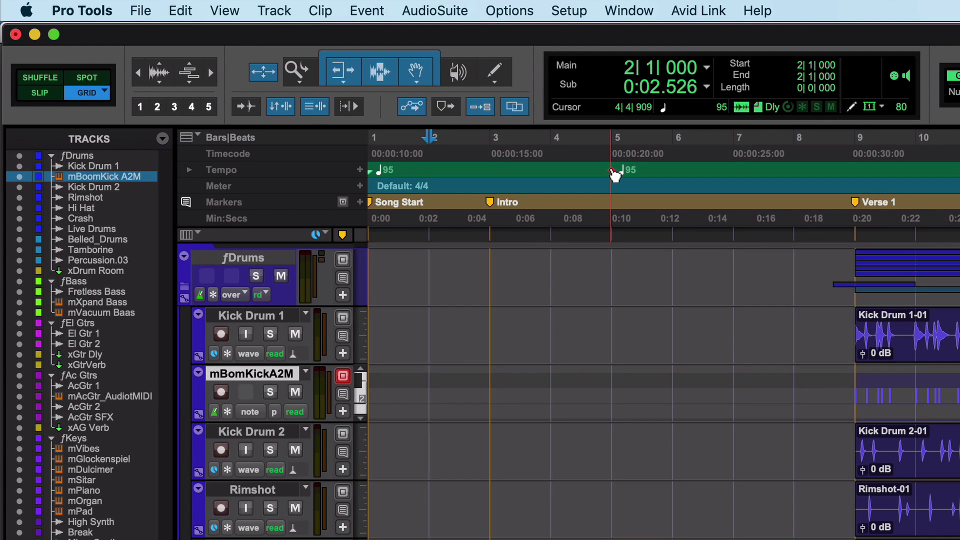
- Drag the Song Start marker at bar 5 left to the session's beginning
{"action": "left_click_drag", "start_coordinate": [616, 174], "coordinate": [382, 175]}
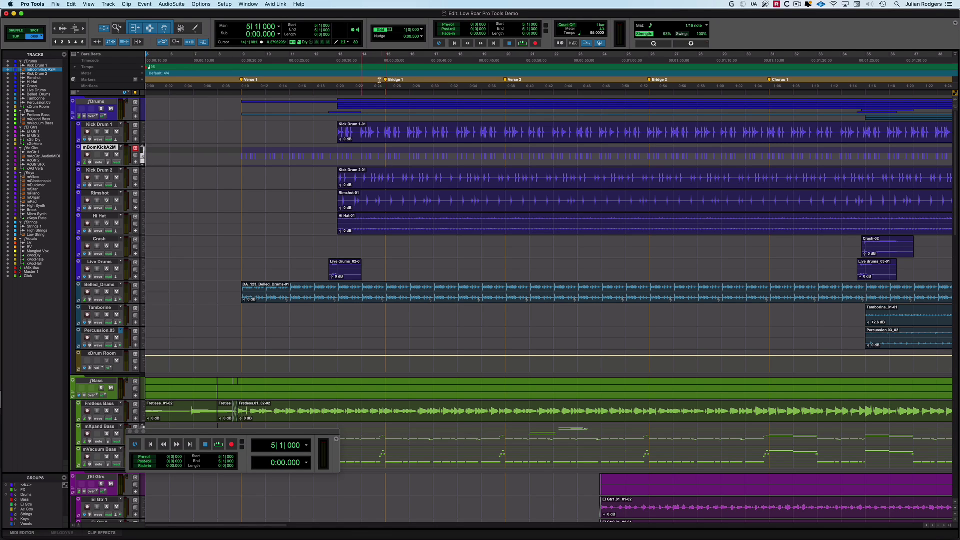
- Place the edit point at Bridge 1 (bar 15) and drag a selection to bar 19 on all tracks
{"action": "left_click", "coordinate": [388, 55]}
{"action": "left_click_drag", "start_coordinate": [431, 54], "coordinate": [473, 53]}
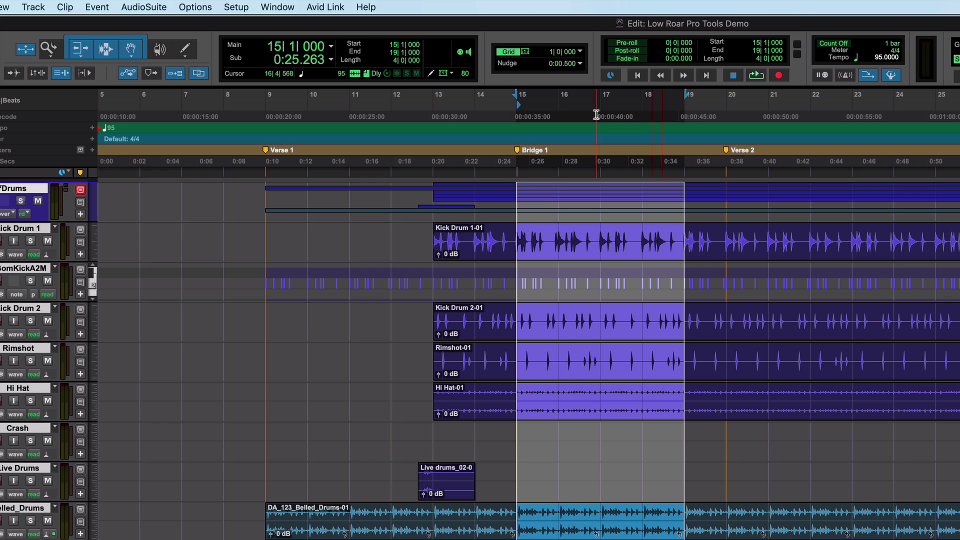
- Play the selection, then audition it from bar 14 with the selection ending at bar 16
{"action": "key", "text": "space"}
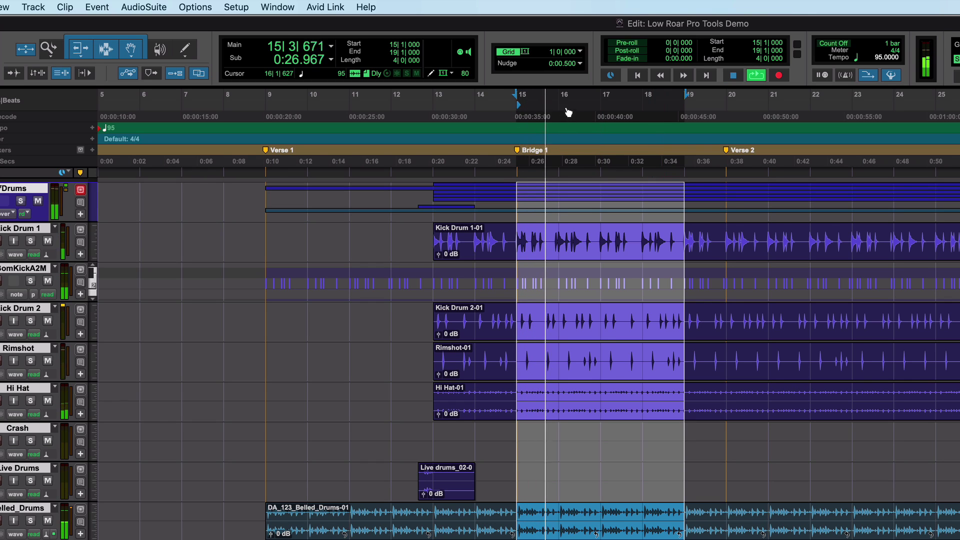
{"action": "key", "text": "space"}
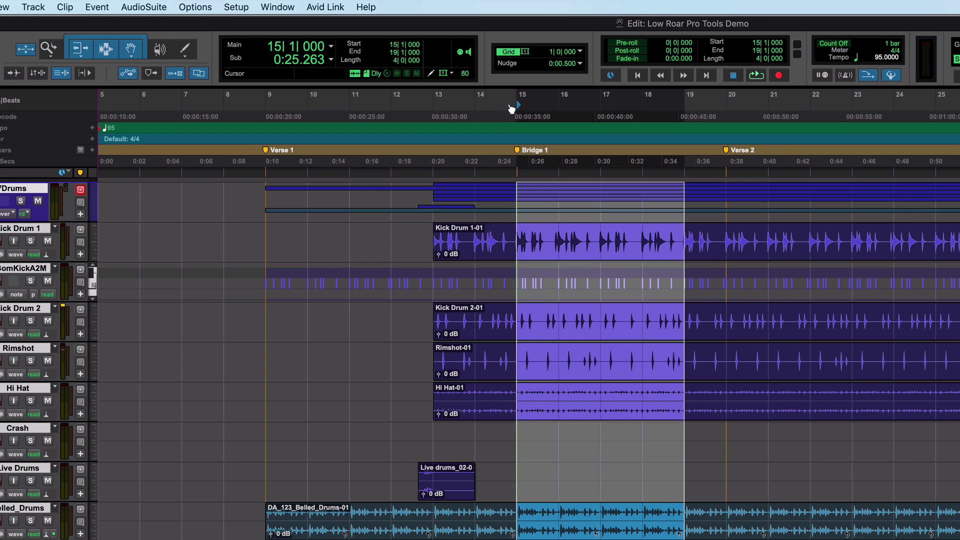
{"action": "left_click", "coordinate": [479, 108]}
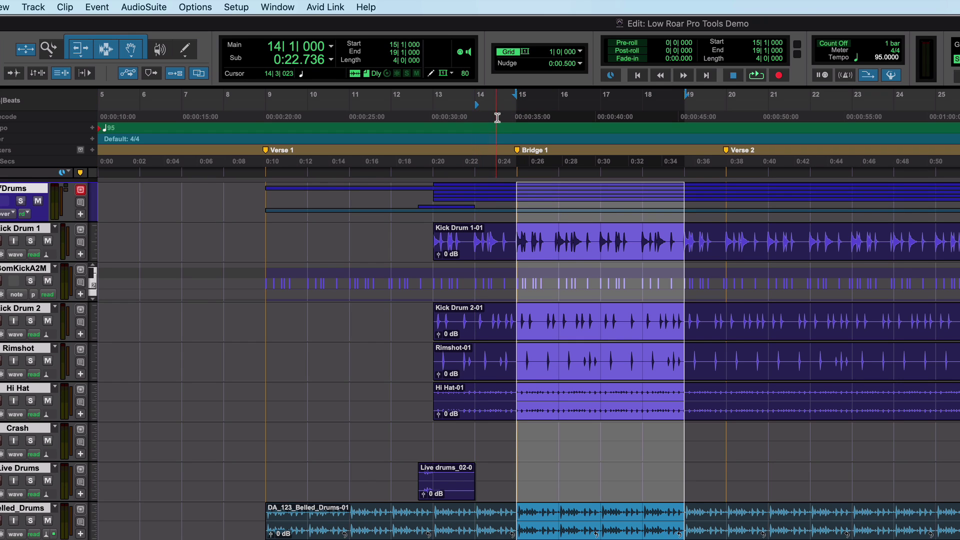
{"action": "key", "text": "space"}
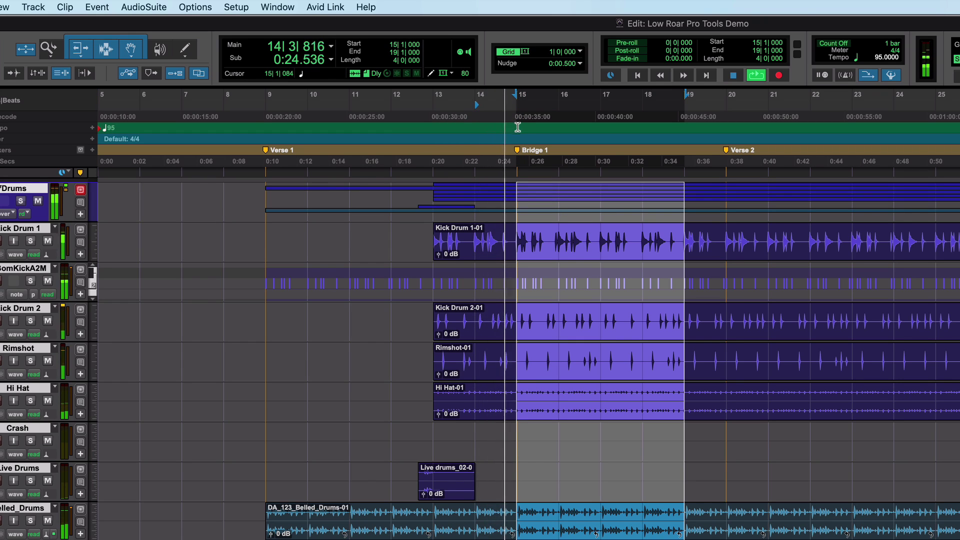
{"action": "key", "text": "space"}
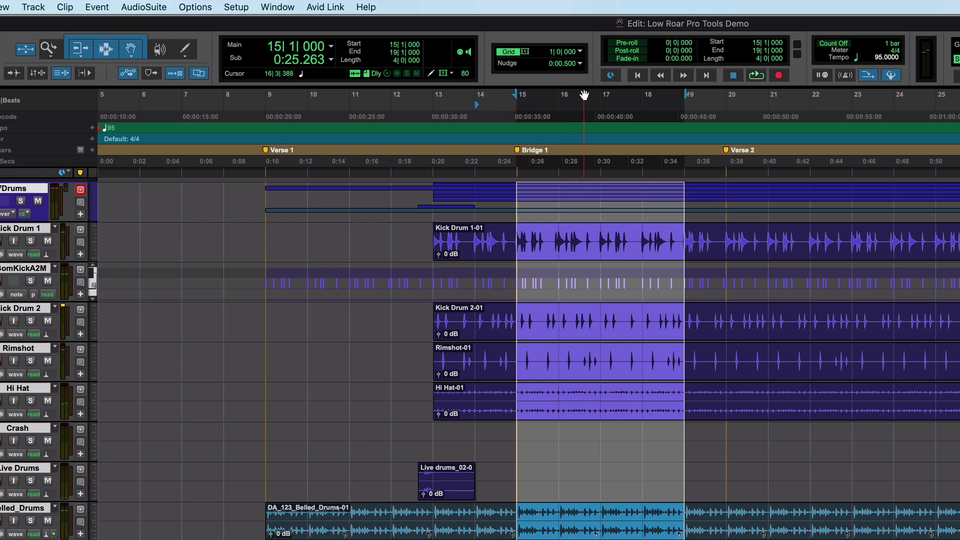
{"action": "left_click", "coordinate": [491, 98]}
{"action": "left_click", "coordinate": [574, 96], "text": "shift"}
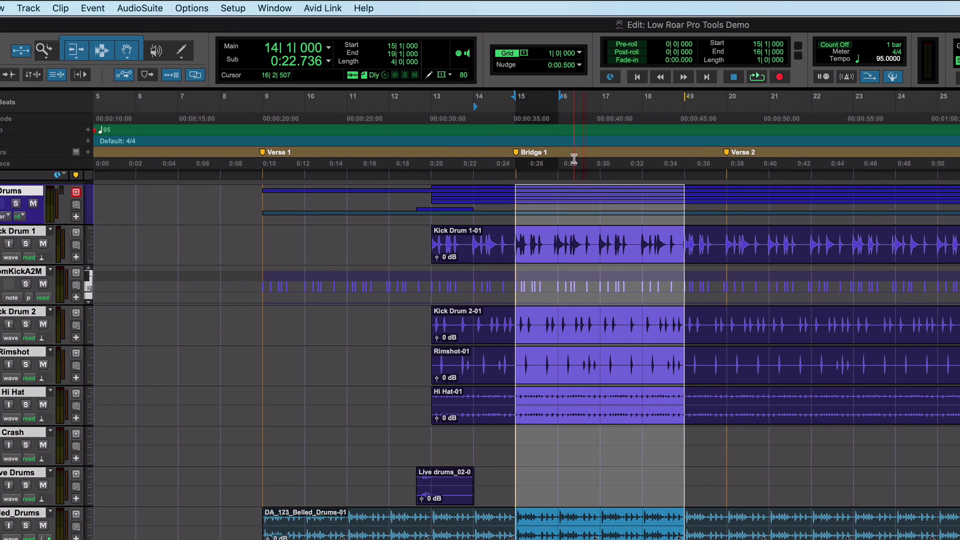
{"action": "key", "text": "space"}
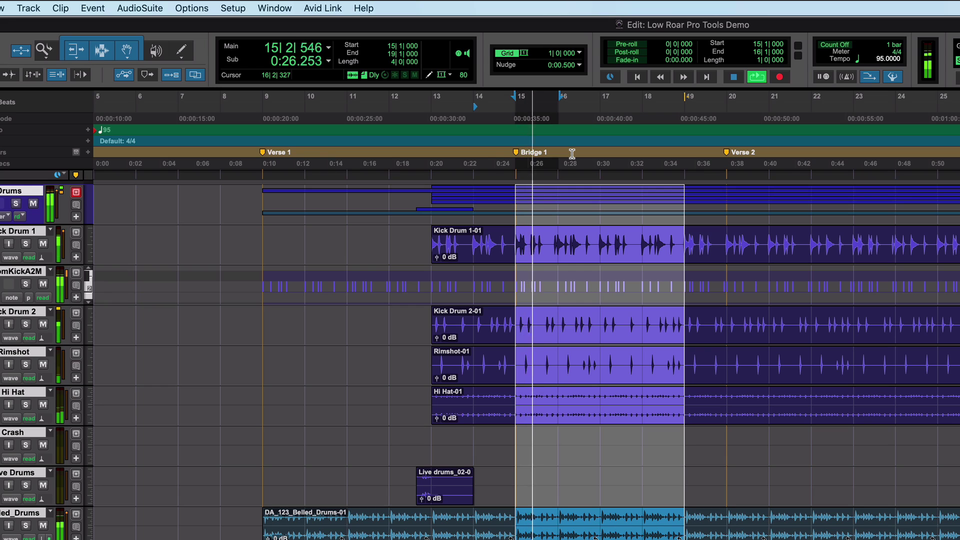
{"action": "key", "text": "space"}
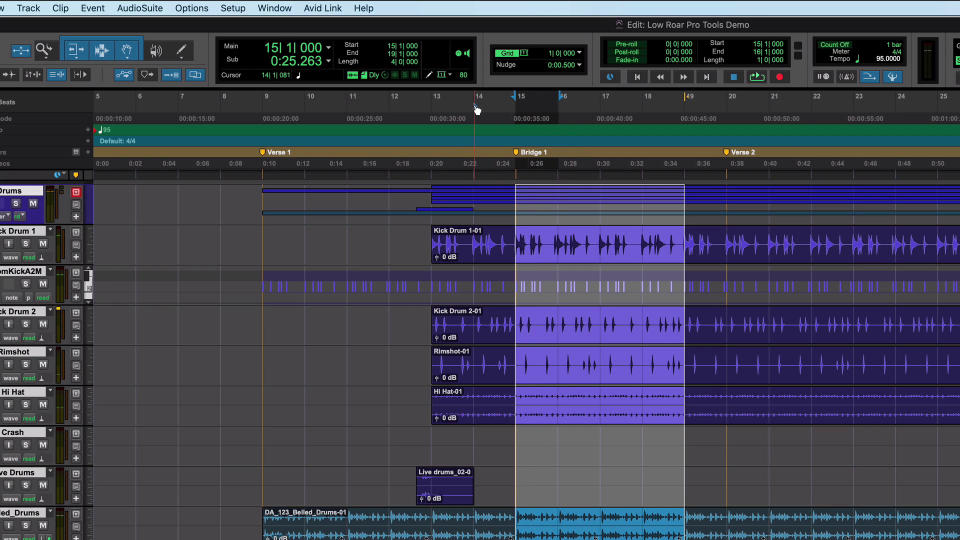
- Move the playback start marker to bar 18, play from there, then set it to bar 16
{"action": "mouse_move", "coordinate": [477, 109]}
{"action": "left_mouse_down"}
{"action": "mouse_move", "coordinate": [688, 104]}
{"action": "mouse_move", "coordinate": [661, 110]}
{"action": "mouse_move", "coordinate": [498, 108]}
{"action": "mouse_move", "coordinate": [692, 103]}
{"action": "mouse_move", "coordinate": [685, 97]}
{"action": "left_mouse_up"}
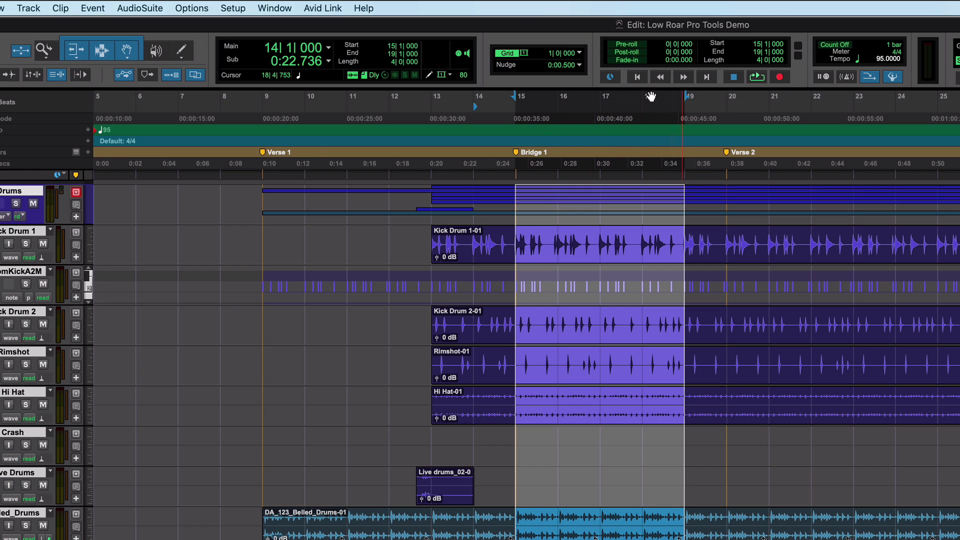
{"action": "left_click_drag", "start_coordinate": [481, 109], "coordinate": [645, 110]}
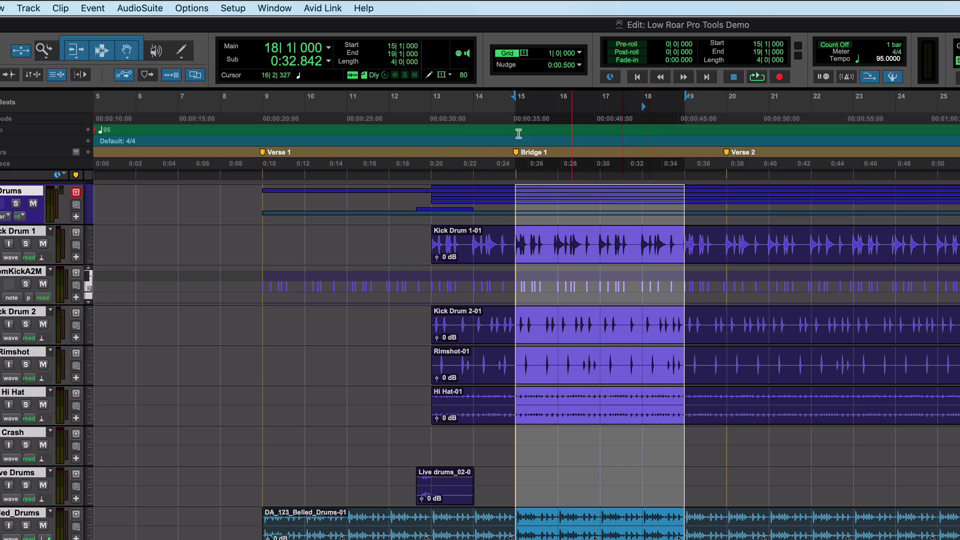
{"action": "key", "text": "space"}
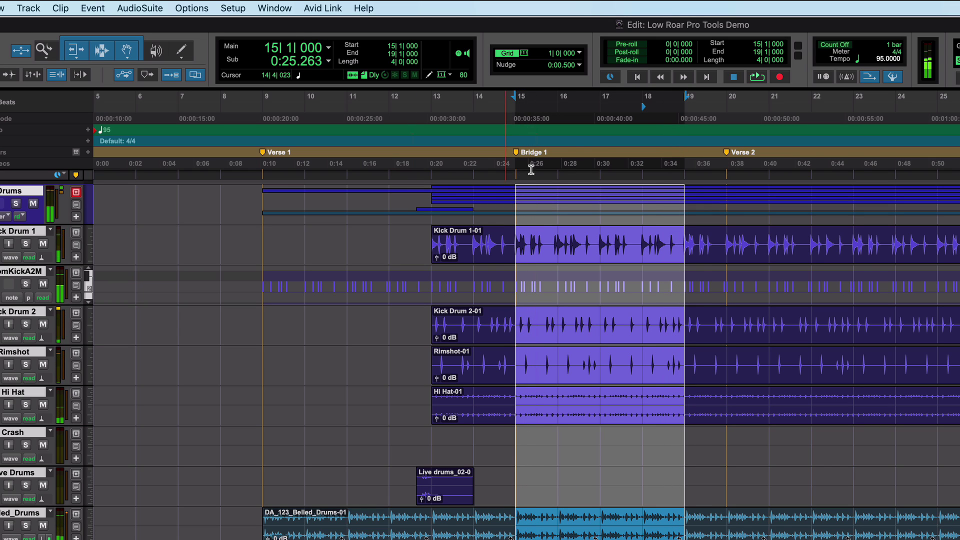
{"action": "left_click_drag", "start_coordinate": [644, 107], "coordinate": [560, 107]}
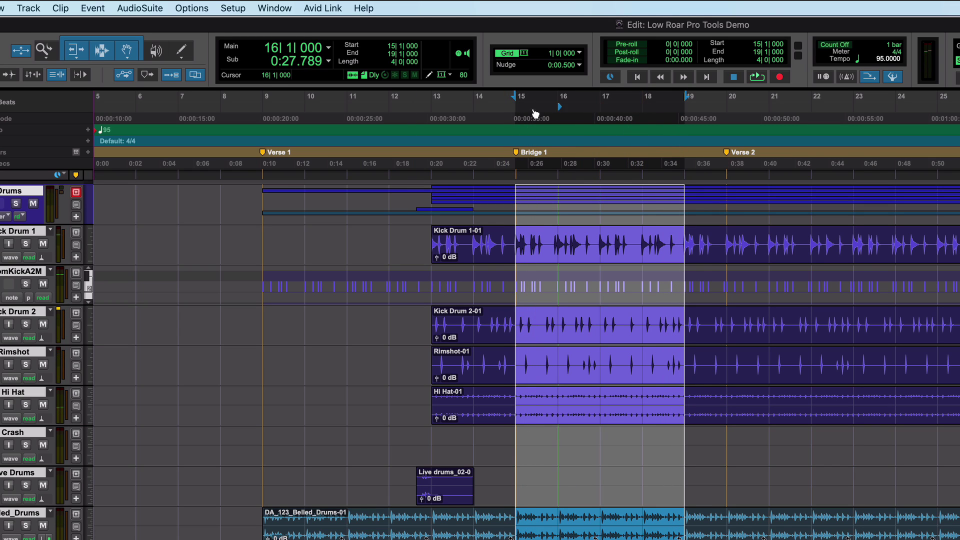
- Set a timeline selection from bar 20 to bar 23 in the ruler, separate from the bars 15–19 edit selection
{"action": "left_click", "coordinate": [535, 114]}
{"action": "left_click", "coordinate": [740, 108]}
{"action": "left_click", "coordinate": [730, 103]}
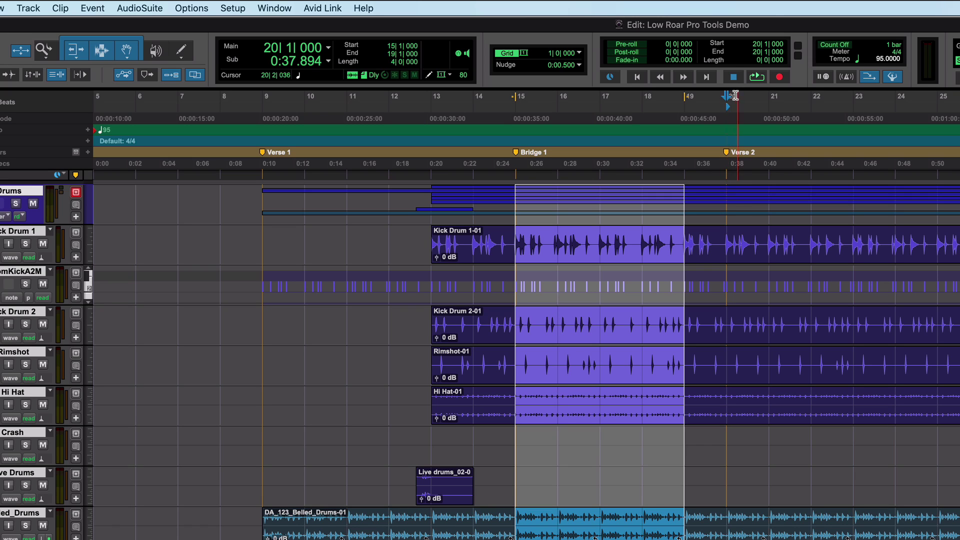
{"action": "left_click_drag", "start_coordinate": [730, 96], "coordinate": [852, 98]}
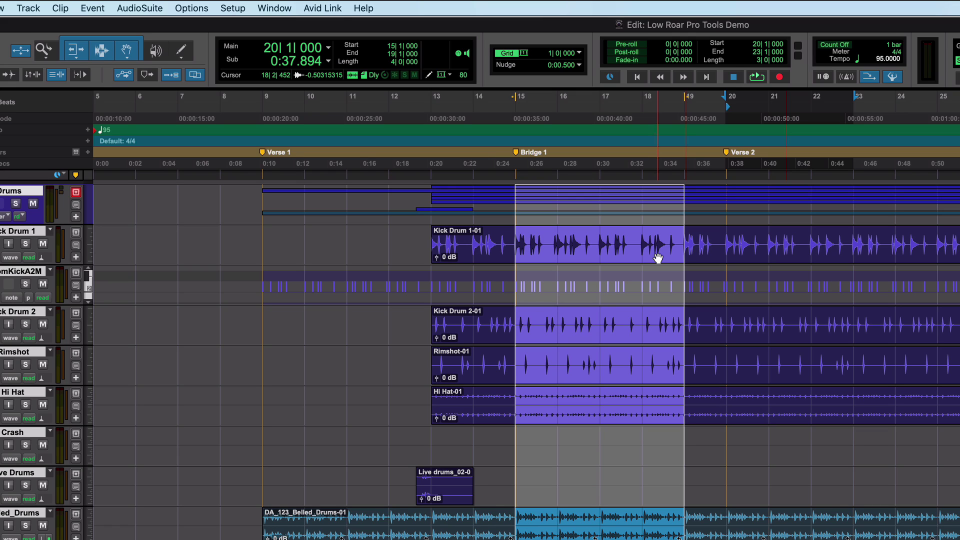
- Match the timeline selection to the edit selection, then select bars 17–18 across all drum tracks
{"action": "key", "text": "shift+slash"}
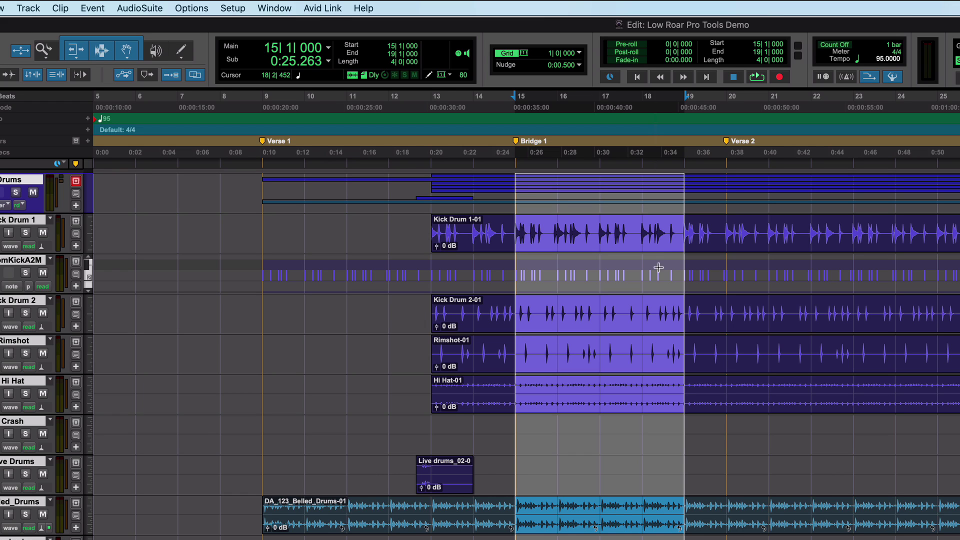
{"action": "left_click_drag", "start_coordinate": [754, 231], "coordinate": [806, 232]}
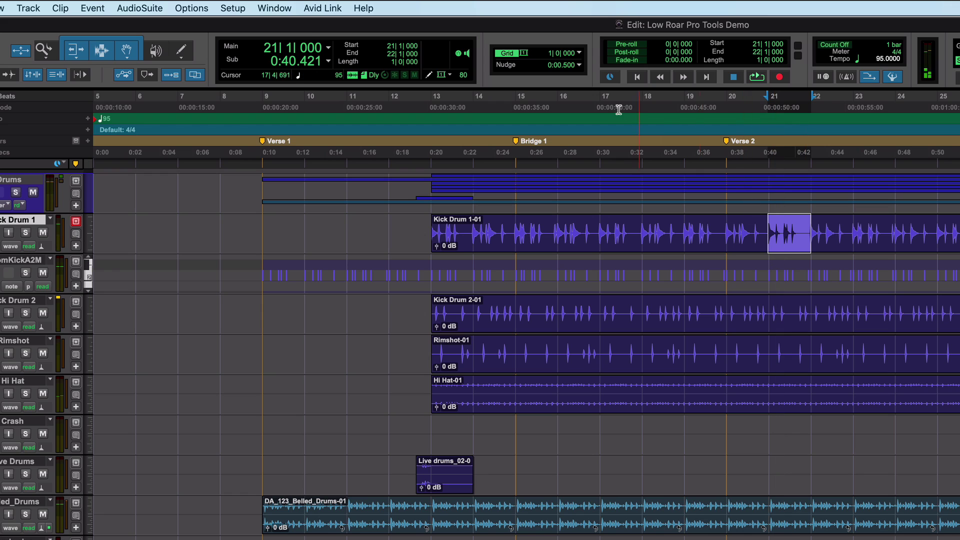
{"action": "left_click_drag", "start_coordinate": [600, 225], "coordinate": [642, 224]}
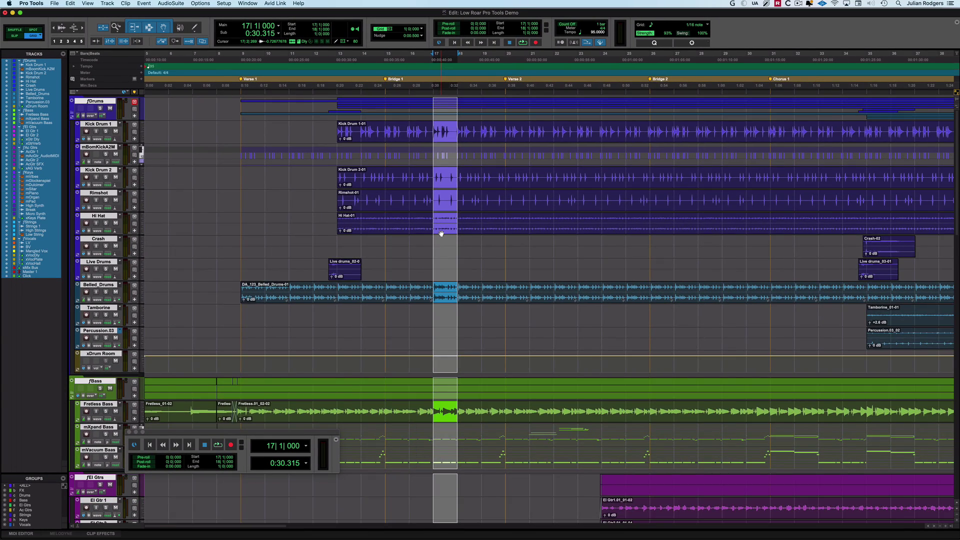
- Zoom in on bars 17–18, then play and stop from bar 20 at Verse 2
{"action": "key", "text": "super+bracketright"}
{"action": "key", "text": "super+bracketright"}
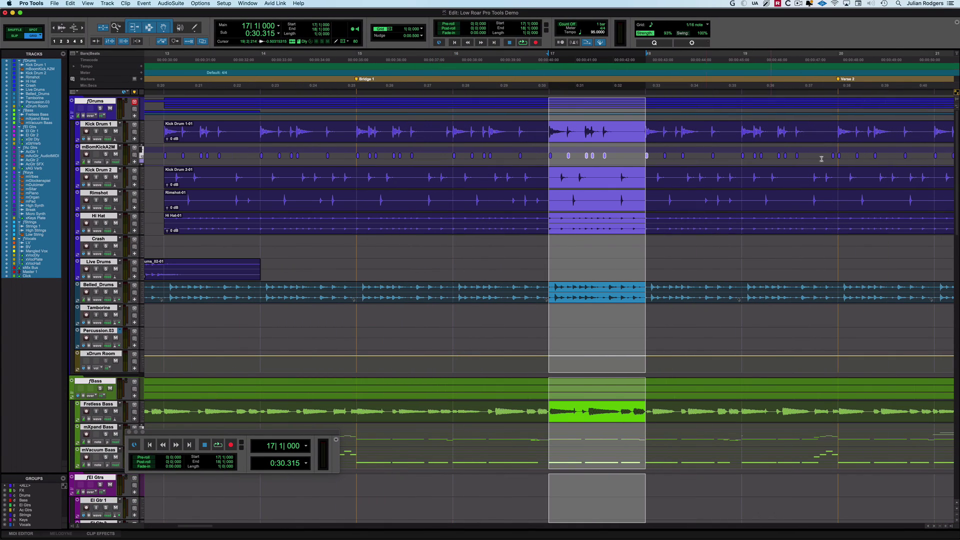
{"action": "left_click", "coordinate": [837, 59]}
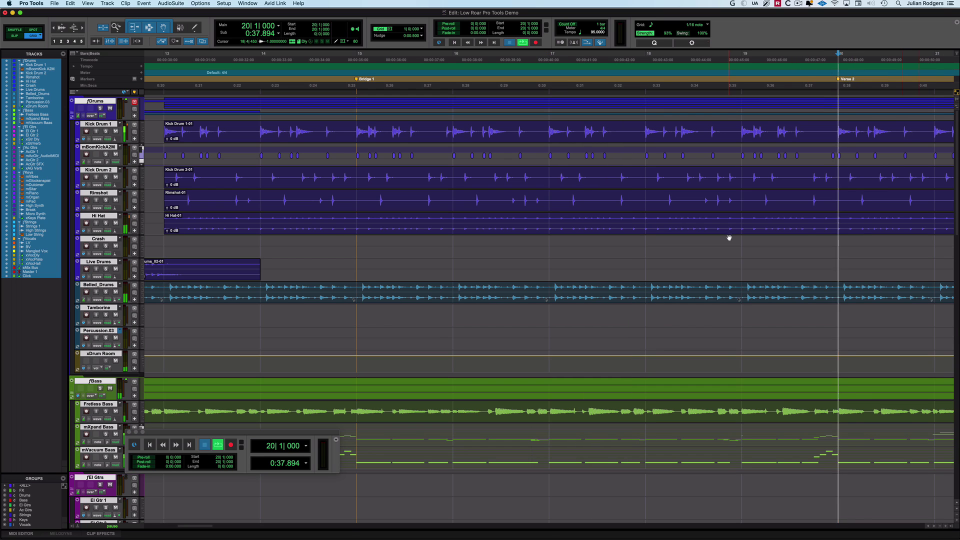
{"action": "key", "text": "space"}
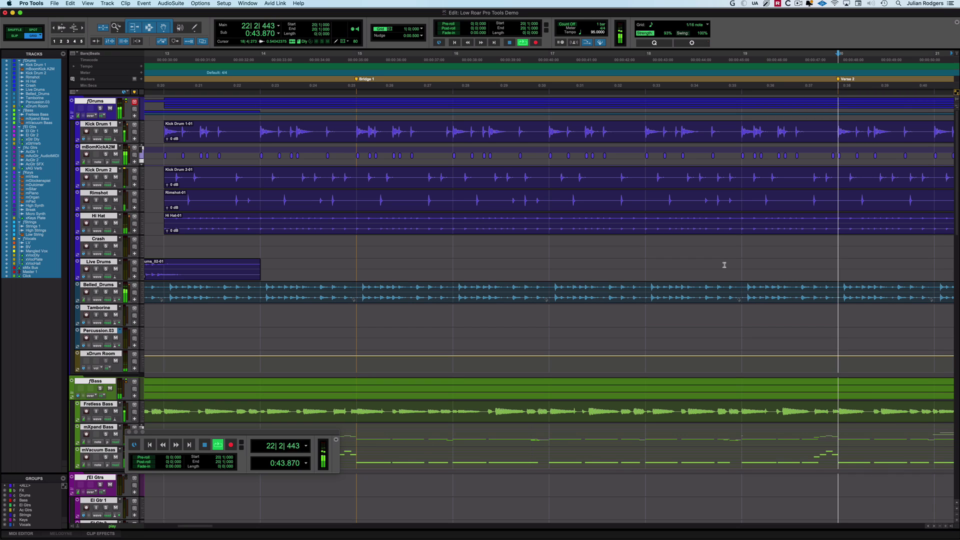
{"action": "key", "text": "space"}
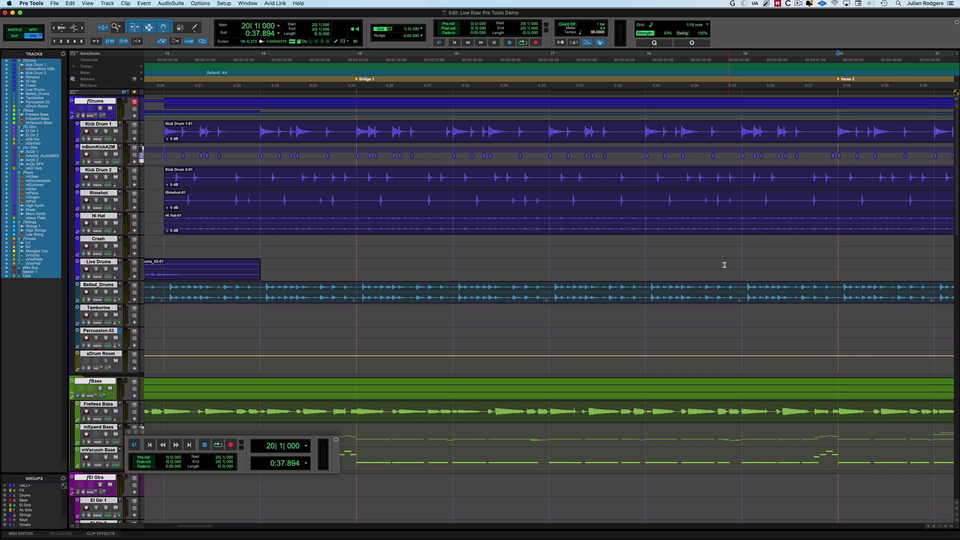
- Audition from bar 20, then move the play position off-screen to bar 22 and bring it into view
{"action": "key", "text": "space"}
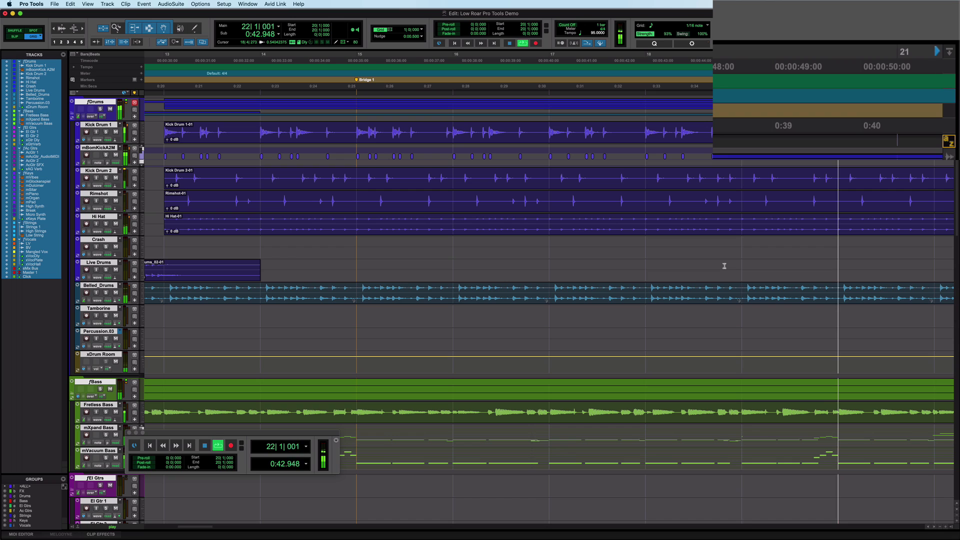
{"action": "key", "text": "space"}
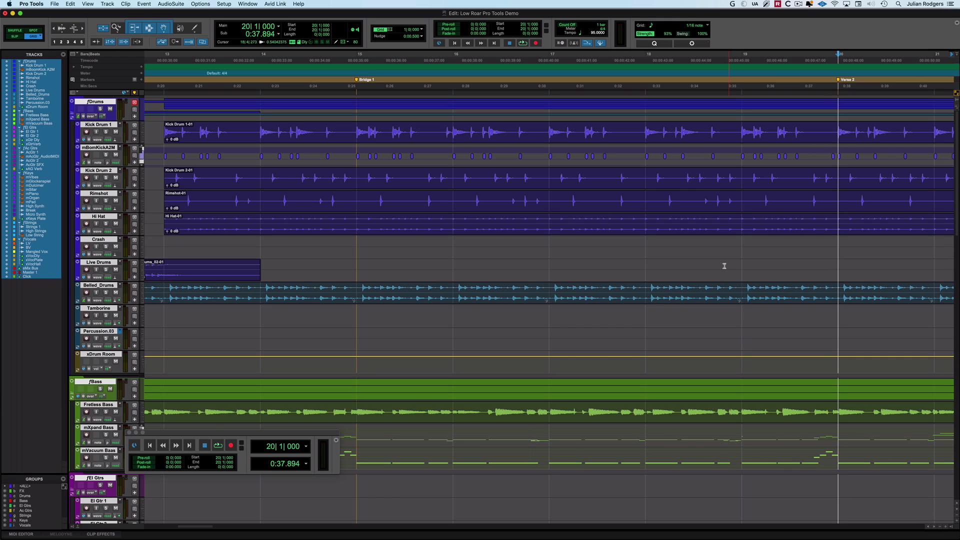
{"action": "key", "text": "Tab"}
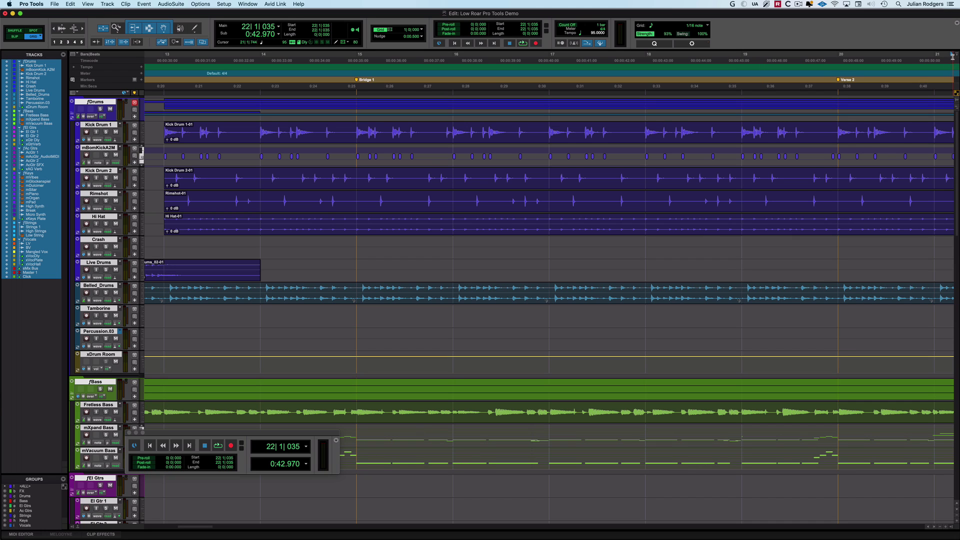
{"action": "key", "text": "Left"}
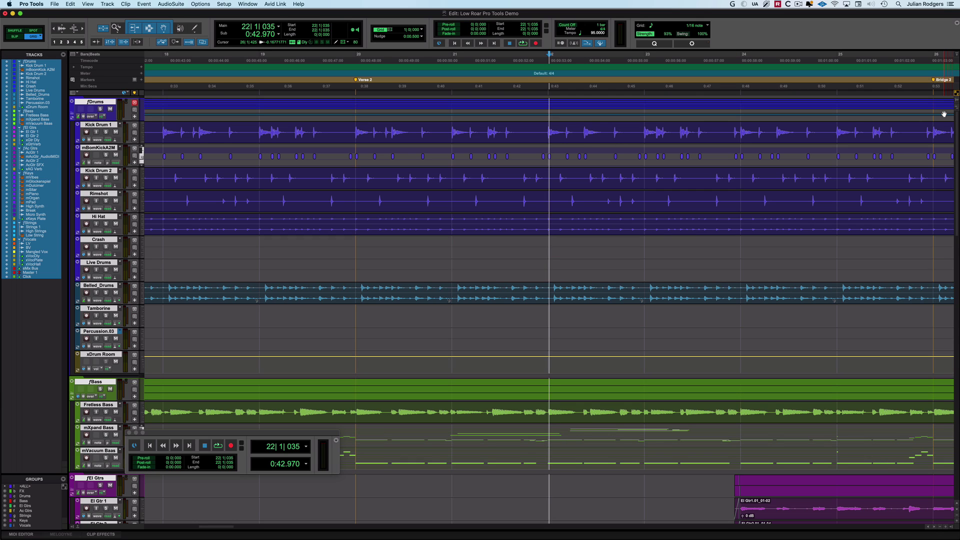
- Jump ahead to around bar 38 and play and stop from there
{"action": "key", "text": "KP_Decimal"}
{"action": "key", "text": "KP_1"}
{"action": "key", "text": "KP_Decimal"}
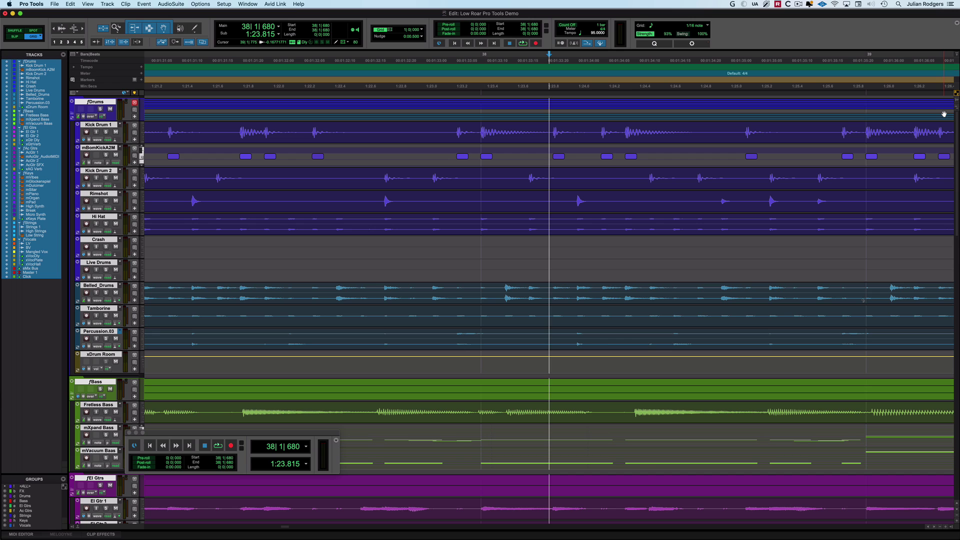
{"action": "key", "text": "space"}
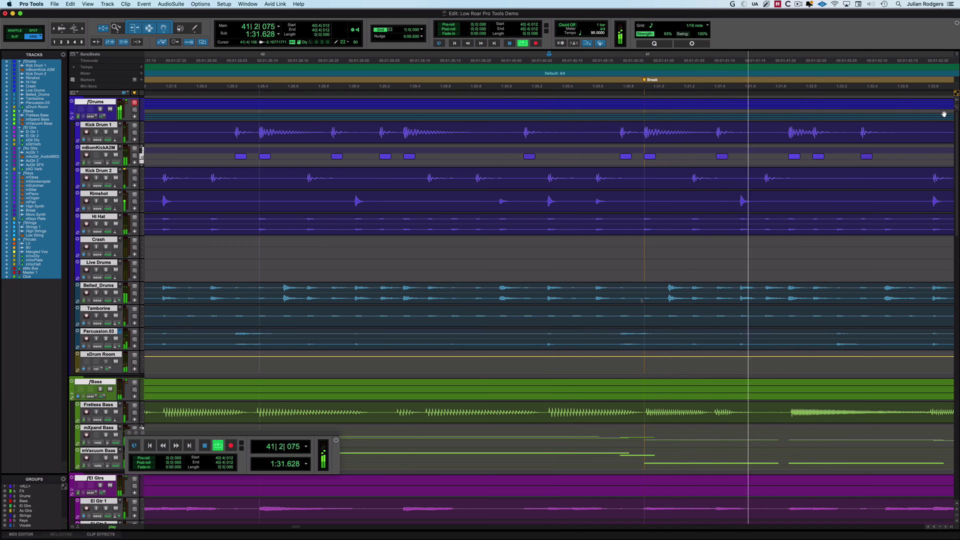
{"action": "key", "text": "space"}
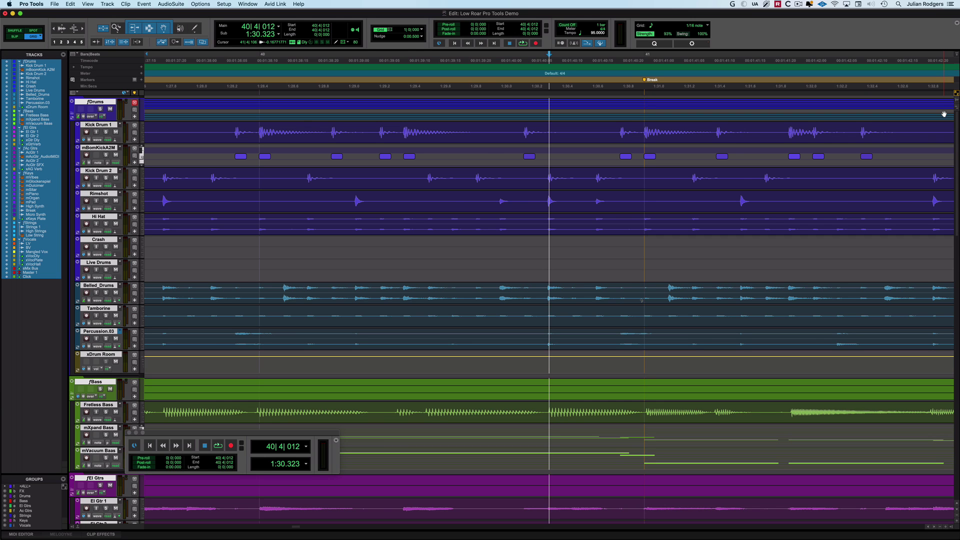
- Zoom out to about sixteen bars, select bars 38–39 on Kick Drum 1, and enable pre/post-roll with Command+K
{"action": "key", "text": "super+bracketleft"}
{"action": "key", "text": "super+bracketleft"}
{"action": "key", "text": "super+bracketleft"}
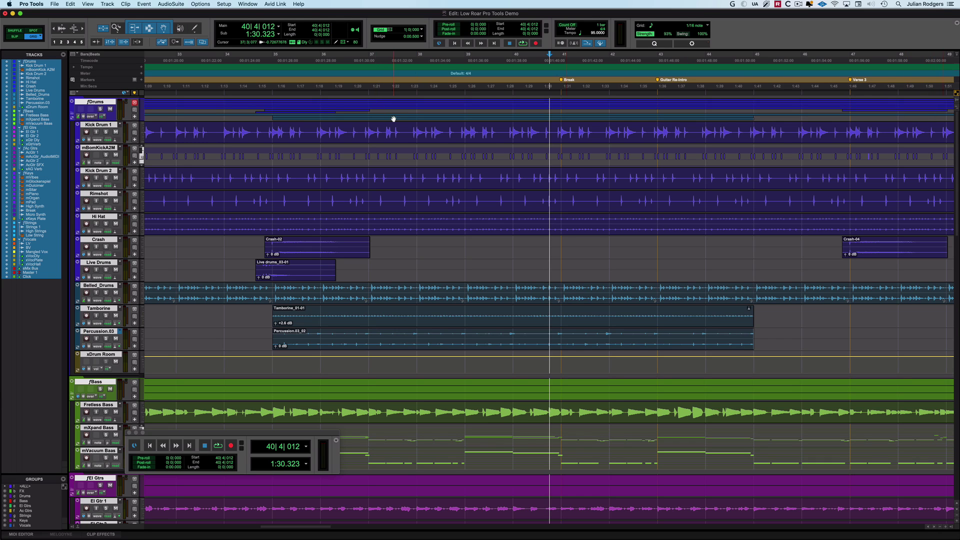
{"action": "left_click", "coordinate": [449, 135]}
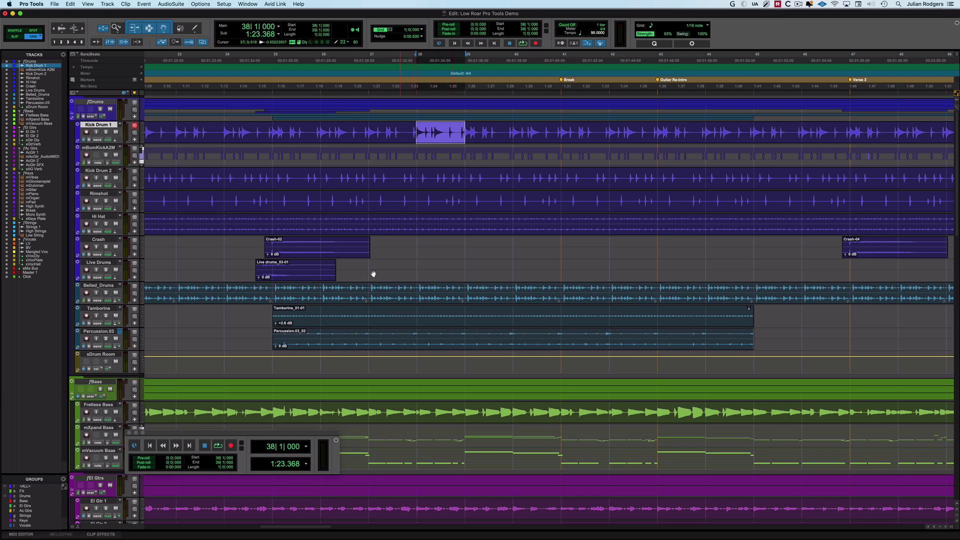
{"action": "key", "text": "super+k"}
{"action": "key", "text": "super+k"}
{"action": "key", "text": "super+k"}
- Enter 1 in the Transport's Pre-roll and Post-roll fields for one-beat rolls
{"action": "left_click", "coordinate": [170, 459]}
{"action": "type", "text": "1"}
{"action": "key", "text": "Return"}
{"action": "type", "text": "1"}
{"action": "key", "text": "Return"}
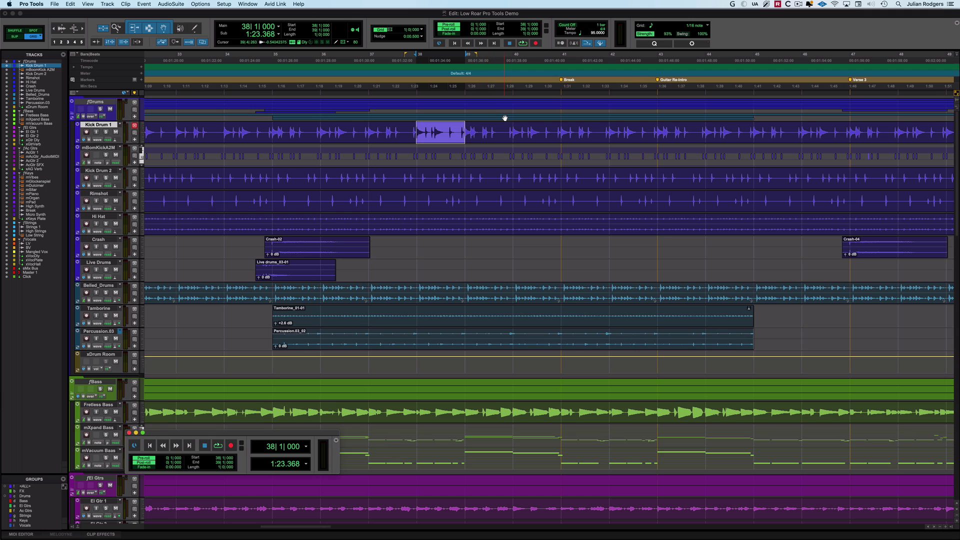
{"action": "key", "text": "space"}
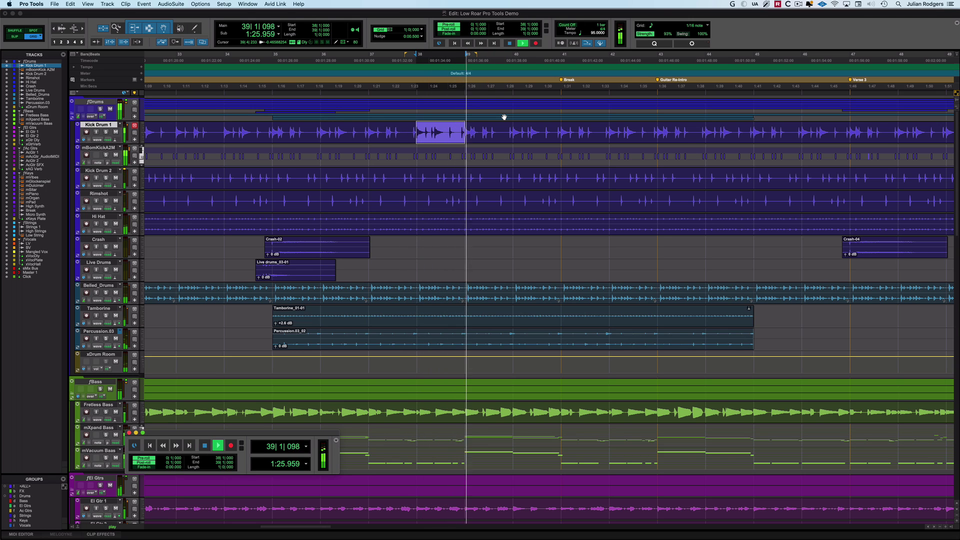
{"action": "key", "text": "space"}
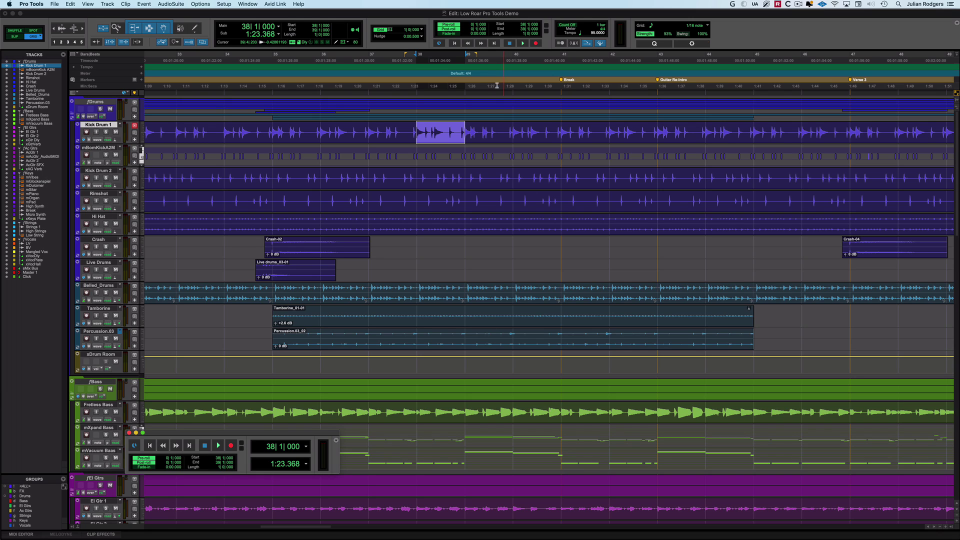
- Extend the pre-roll flag back to bar 37, making the pre-roll 1|0|000 before the bar 38 selection
{"action": "mouse_move", "coordinate": [407, 55]}
{"action": "left_mouse_down"}
{"action": "mouse_move", "coordinate": [375, 55]}
{"action": "mouse_move", "coordinate": [416, 56]}
{"action": "left_mouse_up"}
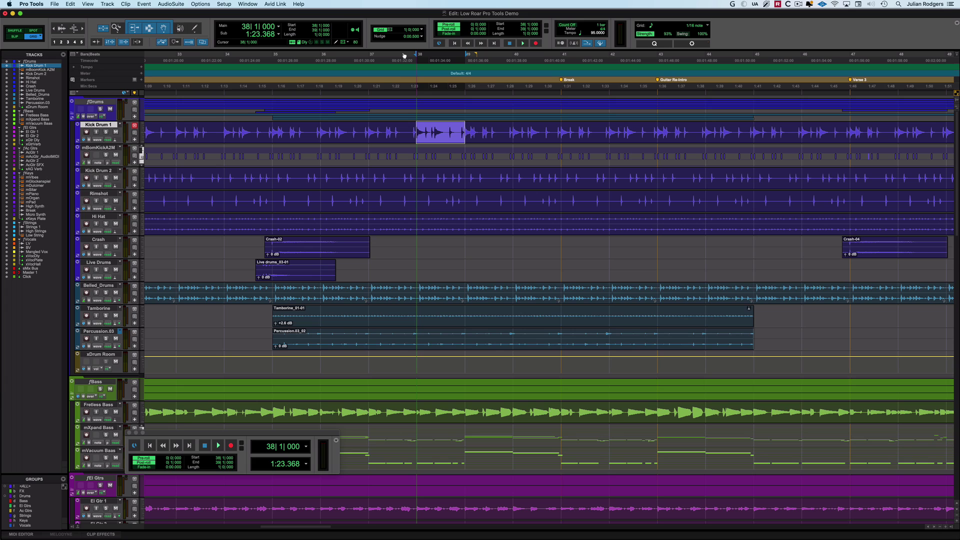